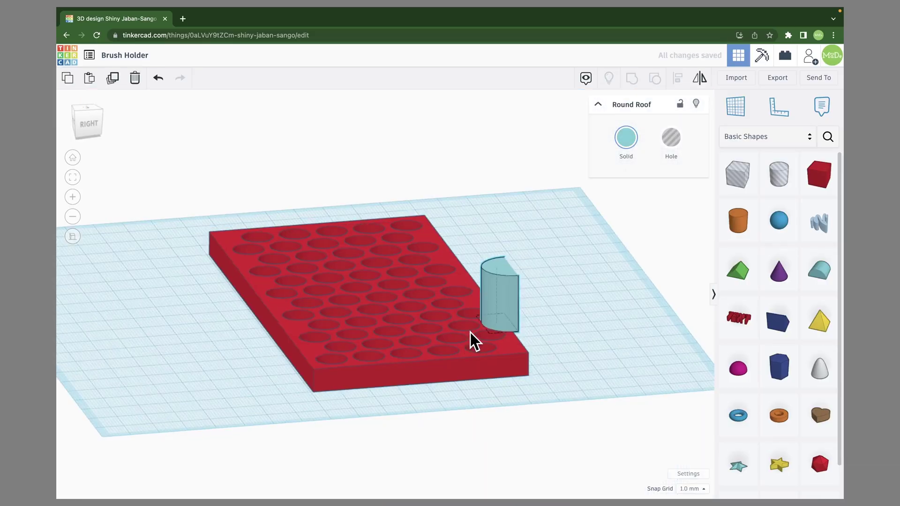
Orbit around the finished brush holder to view it from a low front angle
{"action": "right_click_drag", "start_coordinate": [471, 333], "coordinate": [635, 347]}
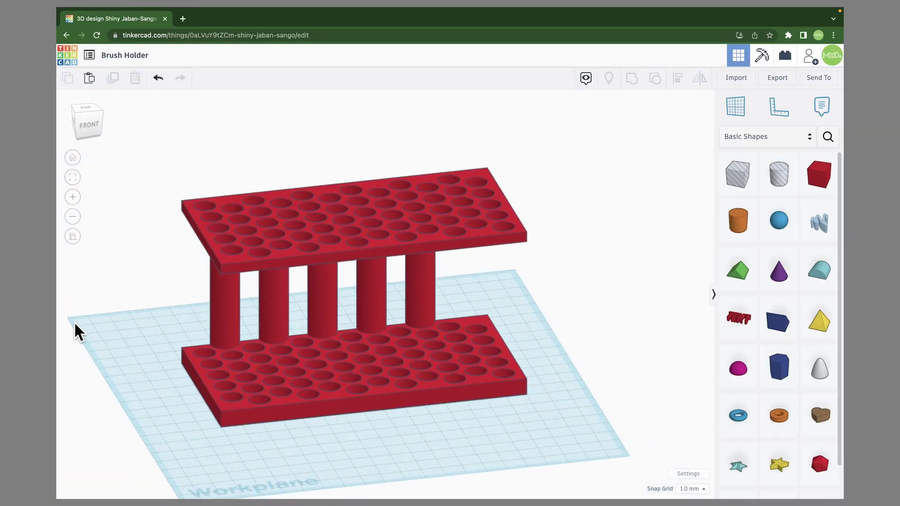
{"action": "right_click_drag", "start_coordinate": [74, 321], "coordinate": [56, 277]}
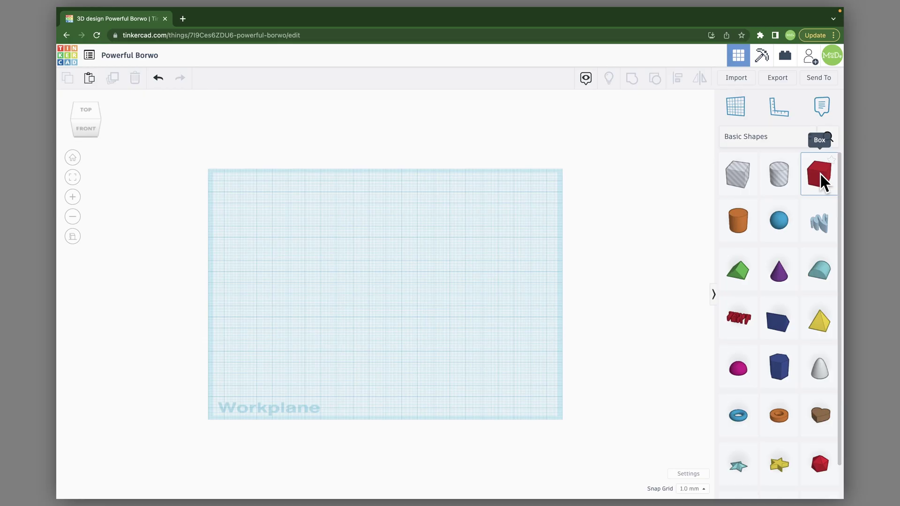
Drag three boxes onto the workplane in a row, enlarging the right one
{"action": "left_click_drag", "start_coordinate": [820, 174], "coordinate": [318, 276]}
{"action": "left_click_drag", "start_coordinate": [823, 174], "coordinate": [388, 262]}
{"action": "left_click_drag", "start_coordinate": [822, 170], "coordinate": [467, 309]}
Enlarge the middle box to 42 × 42 mm and deselect it
{"action": "left_click", "coordinate": [394, 282]}
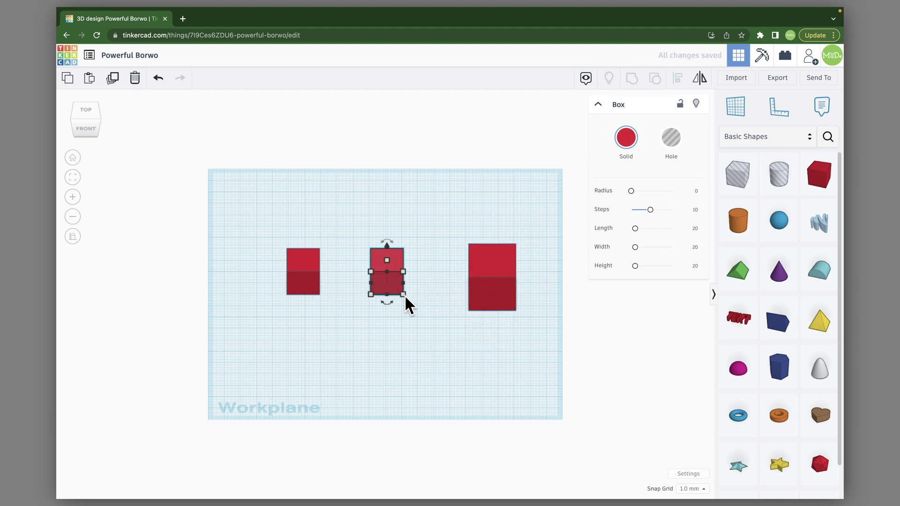
{"action": "left_click_drag", "start_coordinate": [402, 292], "coordinate": [438, 320]}
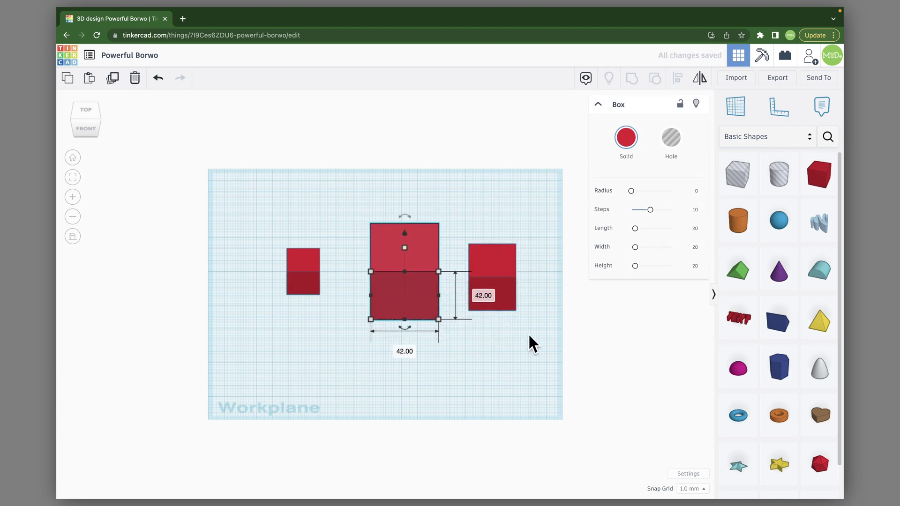
{"action": "left_click", "coordinate": [553, 349]}
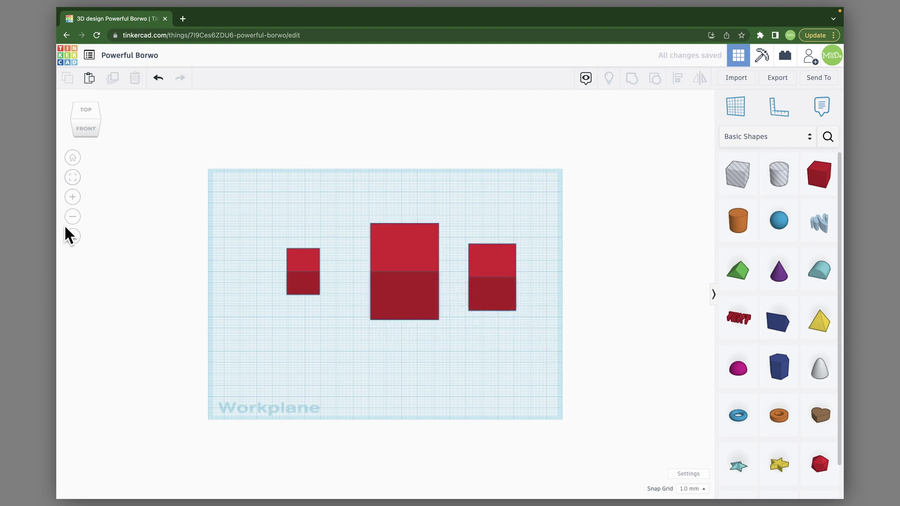
From the TOP view, marquee-select all three boxes and bring up the Align guides
{"action": "left_click", "coordinate": [85, 108]}
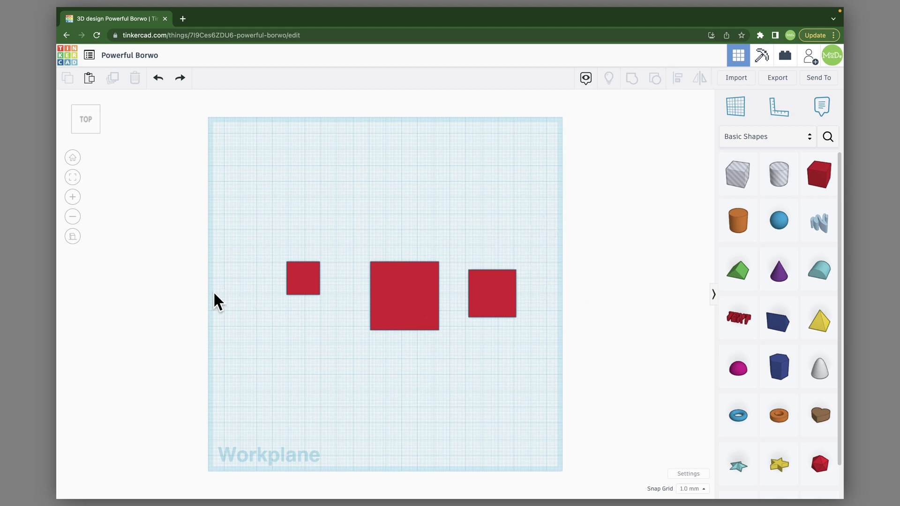
{"action": "left_click_drag", "start_coordinate": [580, 209], "coordinate": [243, 349]}
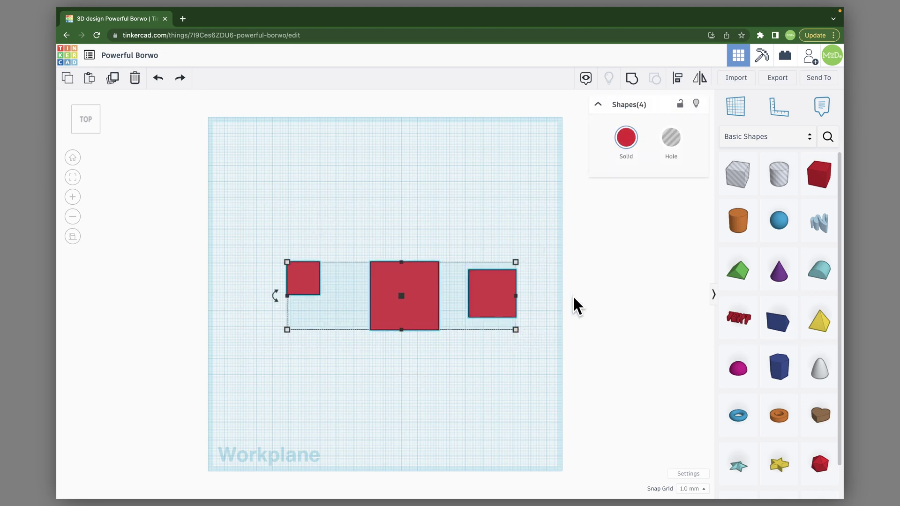
{"action": "left_click", "coordinate": [678, 78]}
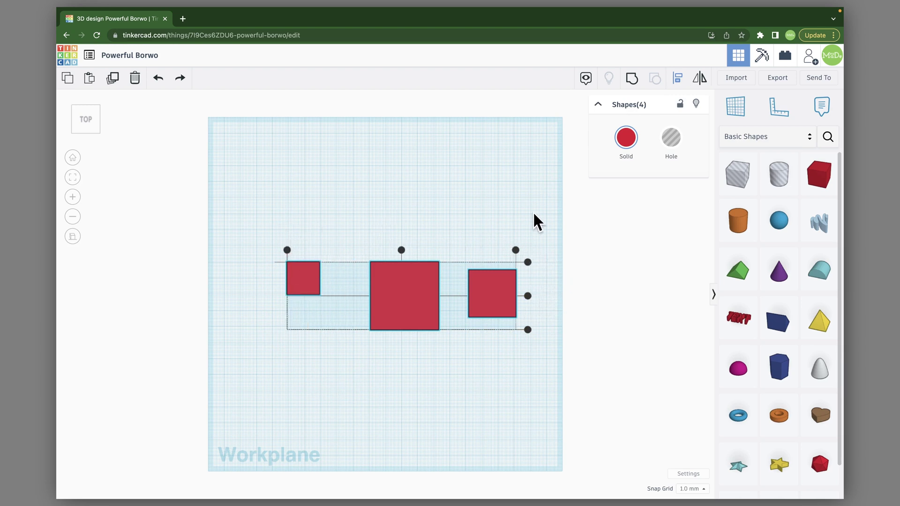
Align the boxes' back edges flush, after trying centre and front alignment
{"action": "left_click", "coordinate": [528, 296]}
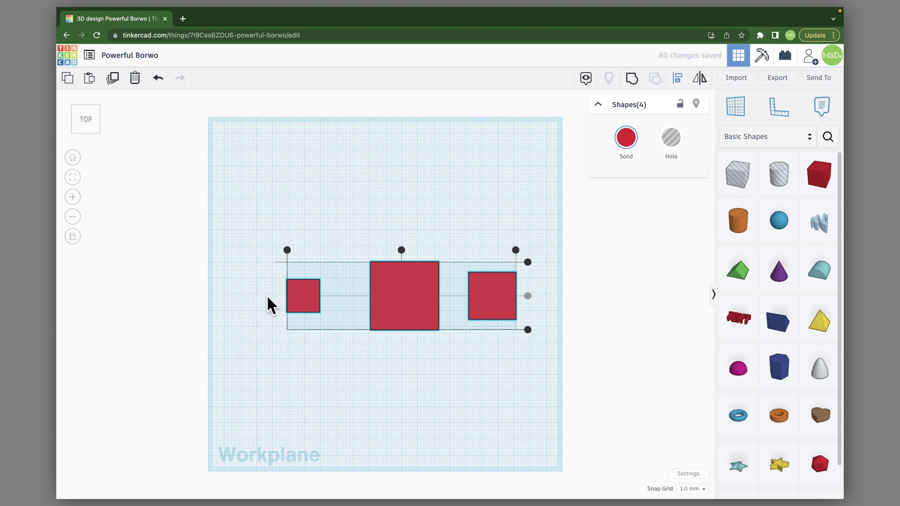
{"action": "left_click", "coordinate": [528, 261]}
{"action": "left_click", "coordinate": [528, 330]}
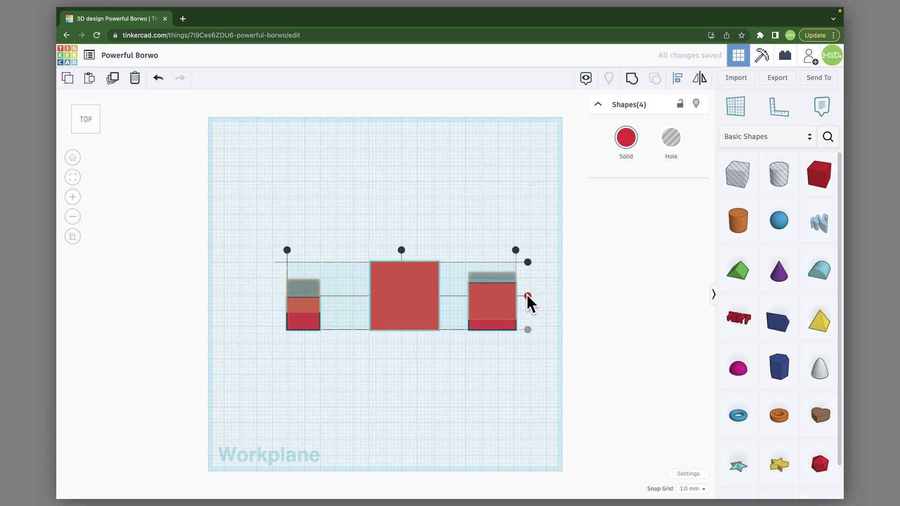
{"action": "left_click", "coordinate": [528, 262]}
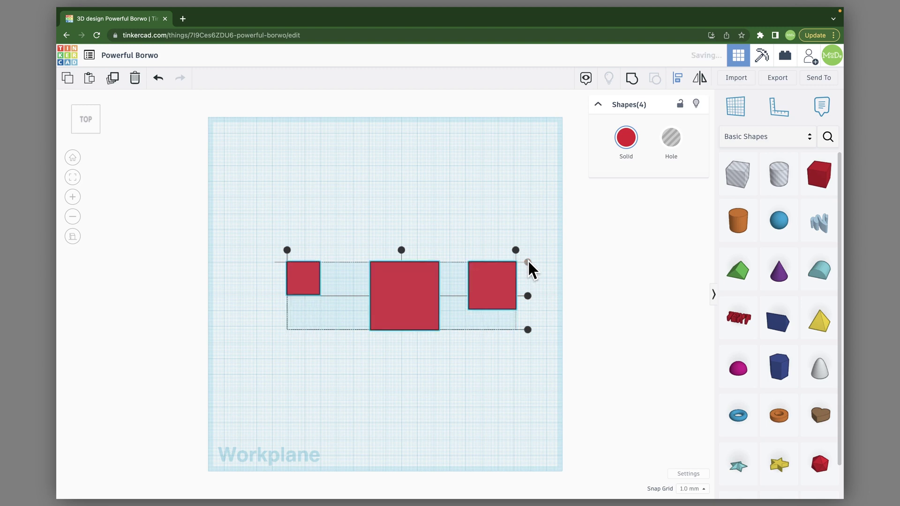
{"action": "right_click_drag", "start_coordinate": [525, 265], "coordinate": [459, 358]}
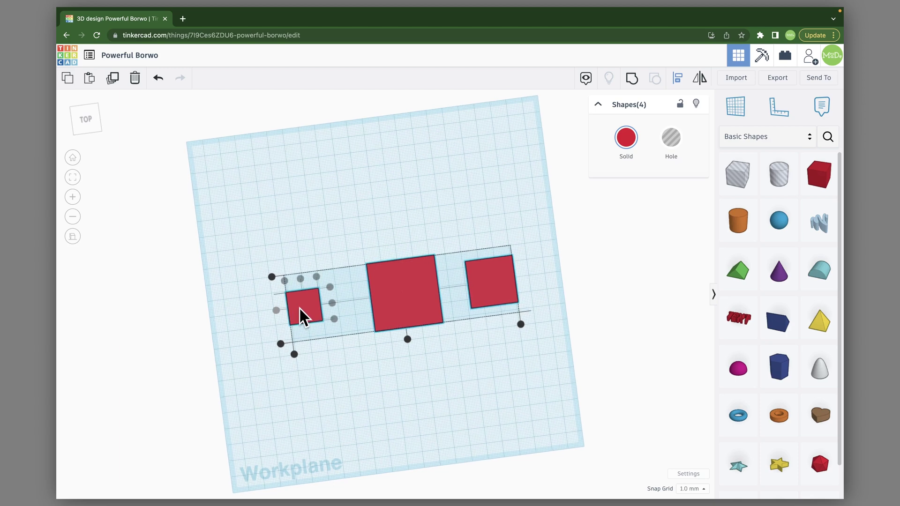
From a front view, align the cubes vertically so their bottoms sit flush on the workplane
{"action": "left_click", "coordinate": [392, 390]}
{"action": "right_click_drag", "start_coordinate": [389, 367], "coordinate": [395, 295]}
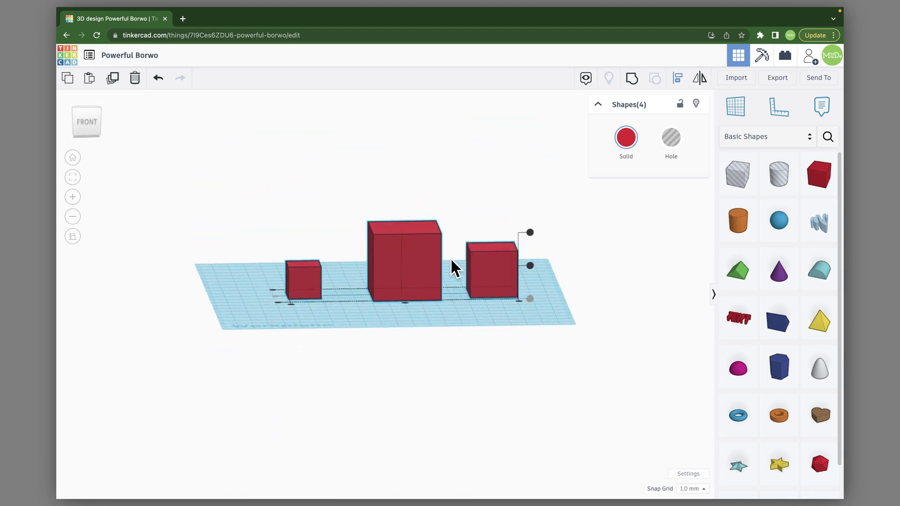
{"action": "left_click", "coordinate": [529, 265]}
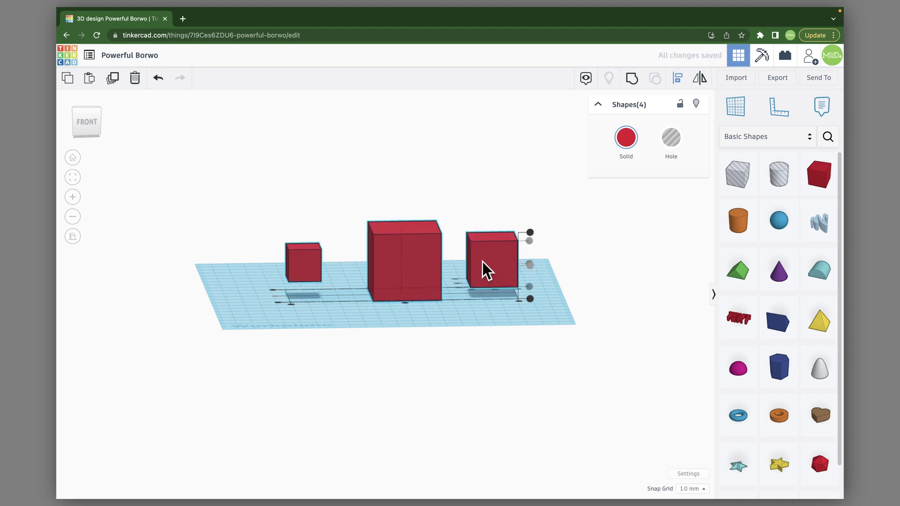
{"action": "key", "text": "f"}
{"action": "right_click_drag", "start_coordinate": [569, 232], "coordinate": [586, 274]}
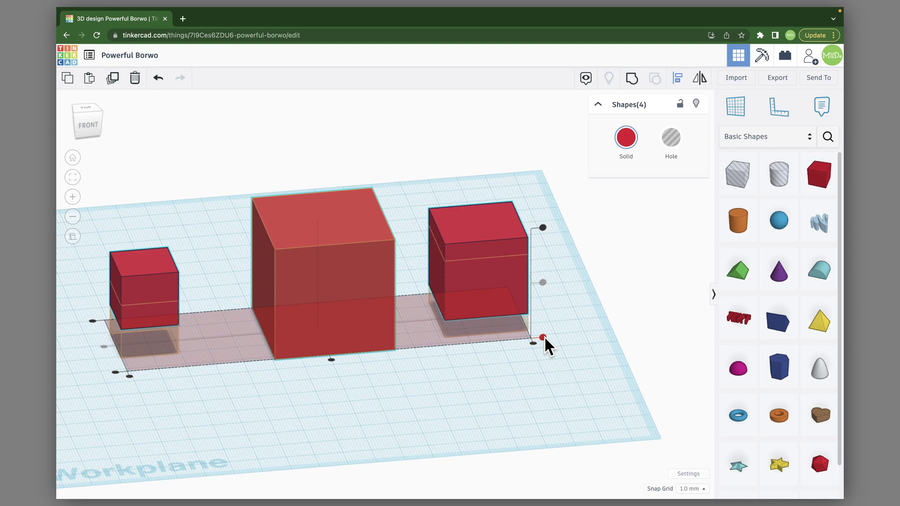
{"action": "left_click", "coordinate": [543, 337]}
{"action": "right_click_drag", "start_coordinate": [399, 401], "coordinate": [434, 390]}
{"action": "middle_click_drag", "start_coordinate": [481, 350], "coordinate": [509, 365]}
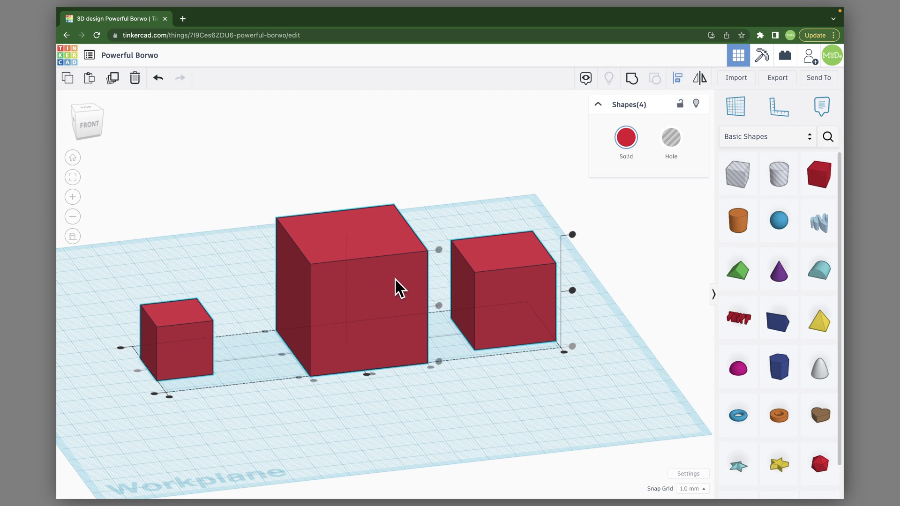
Using the right cube as reference, align the cube tops, then their bottoms to one level
{"action": "left_click", "coordinate": [518, 285]}
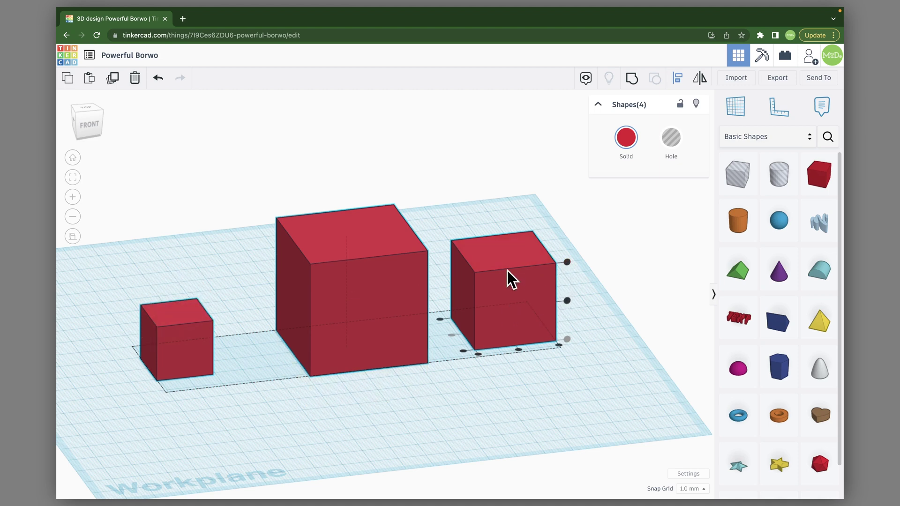
{"action": "left_click", "coordinate": [567, 261]}
{"action": "right_click_drag", "start_coordinate": [544, 481], "coordinate": [488, 374]}
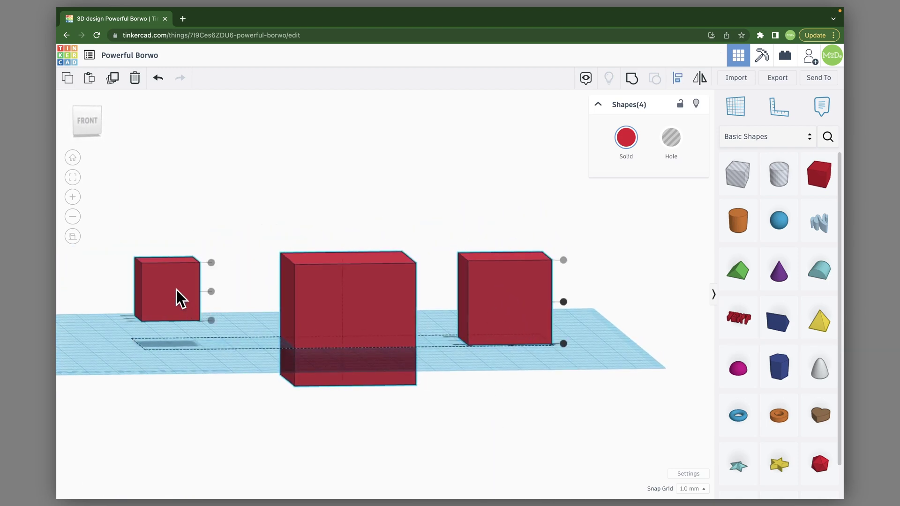
{"action": "left_click", "coordinate": [211, 320]}
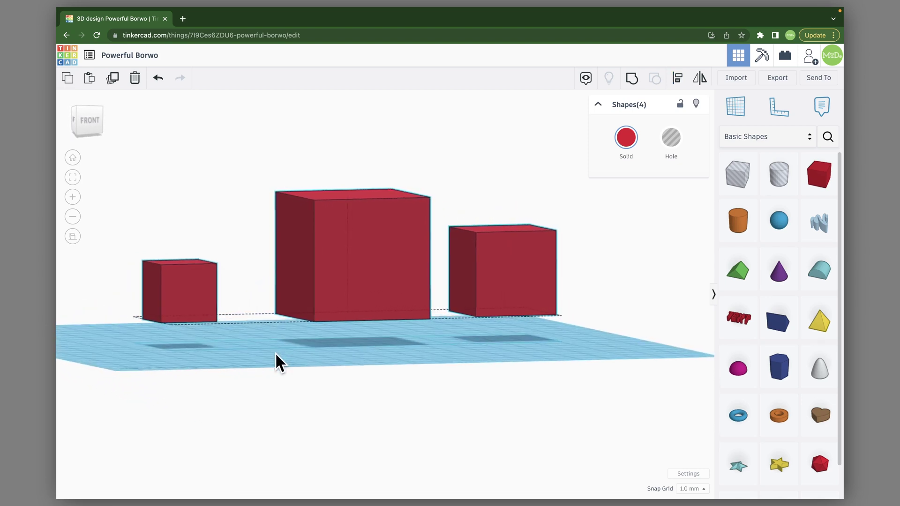
{"action": "right_click_drag", "start_coordinate": [240, 347], "coordinate": [227, 388]}
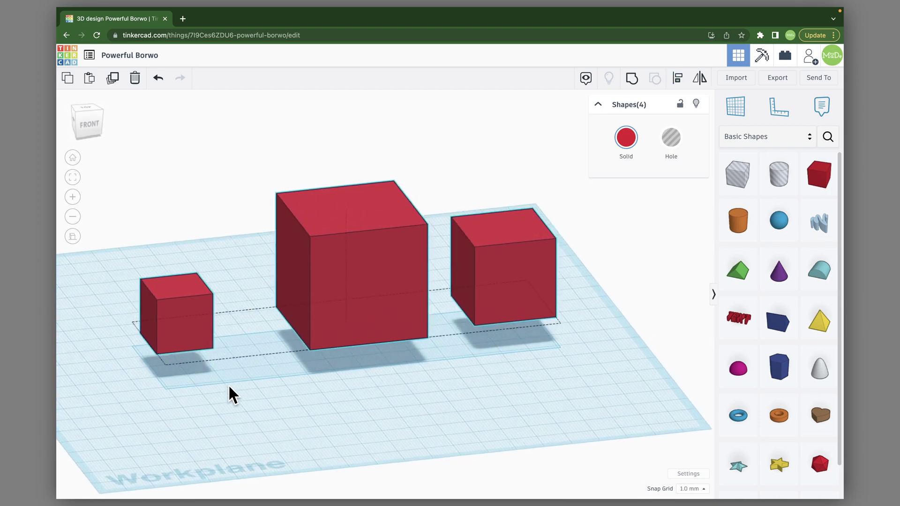
{"action": "left_click", "coordinate": [165, 319]}
Place a cylinder on the empty workplane and stretch it tall
{"action": "right_click_drag", "start_coordinate": [564, 320], "coordinate": [558, 371]}
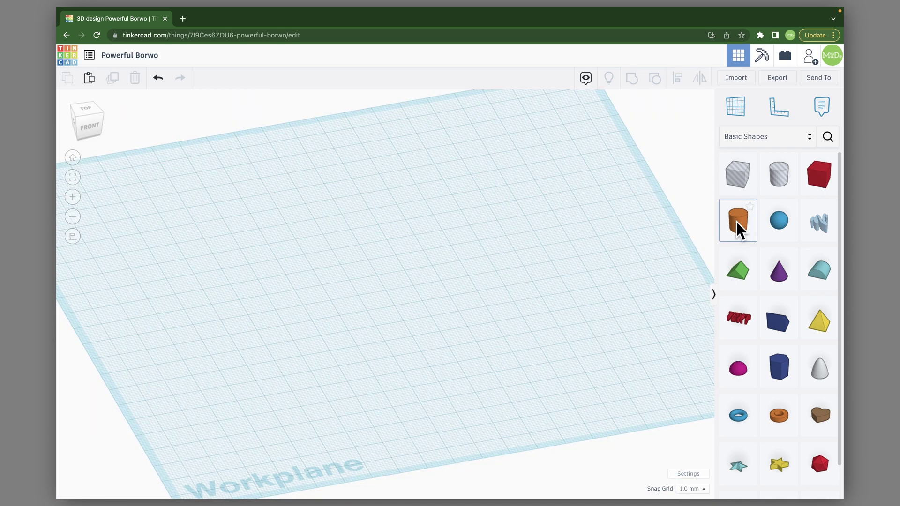
{"action": "left_click_drag", "start_coordinate": [737, 220], "coordinate": [389, 299]}
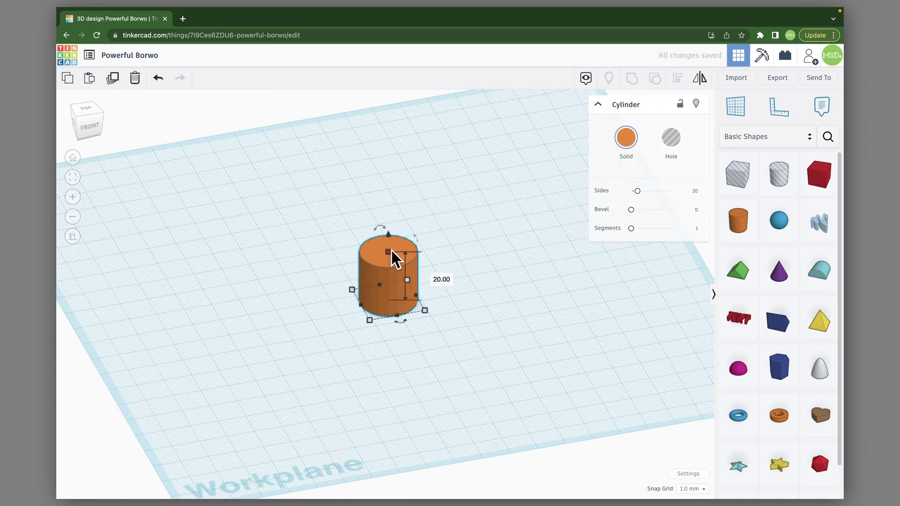
{"action": "left_click_drag", "start_coordinate": [392, 250], "coordinate": [388, 162]}
{"action": "middle_click_drag", "start_coordinate": [476, 183], "coordinate": [483, 268]}
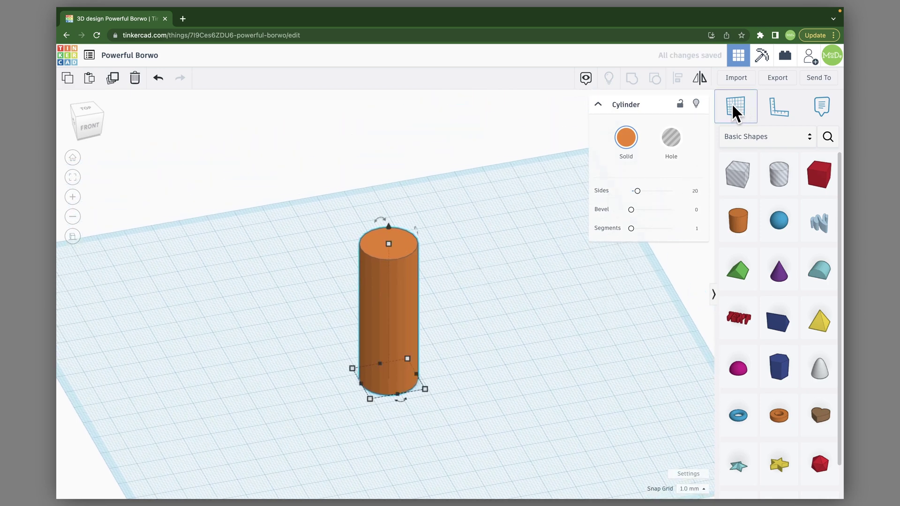
Move the workplane onto the cylinder's top, drop a cone there, and reset the workplane
{"action": "left_click", "coordinate": [402, 247]}
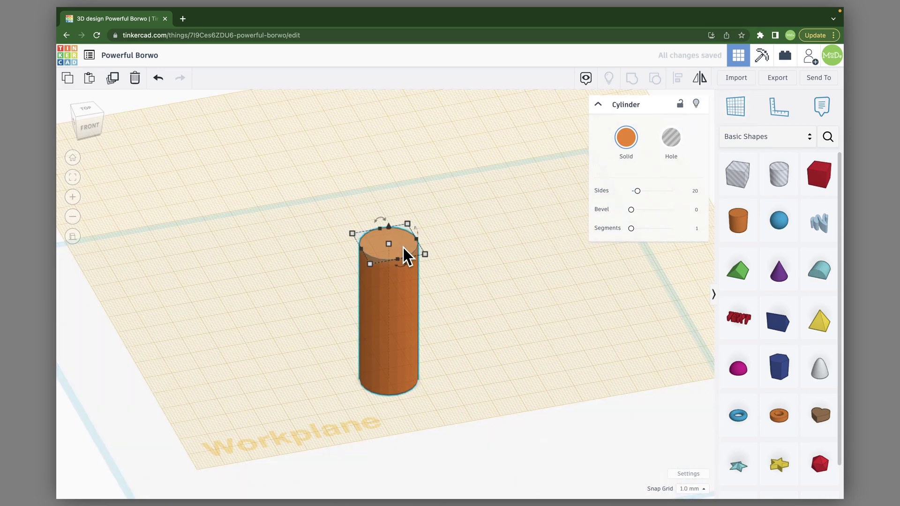
{"action": "left_click", "coordinate": [781, 281]}
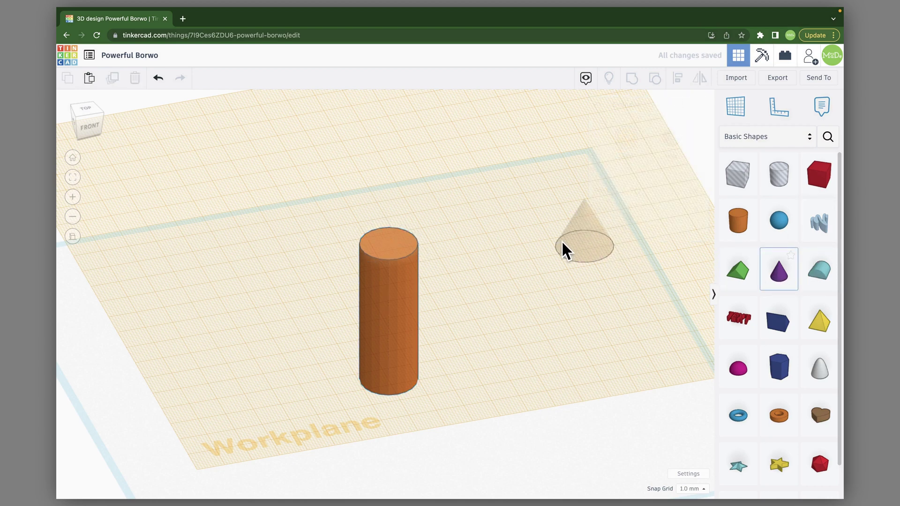
{"action": "left_click", "coordinate": [398, 240]}
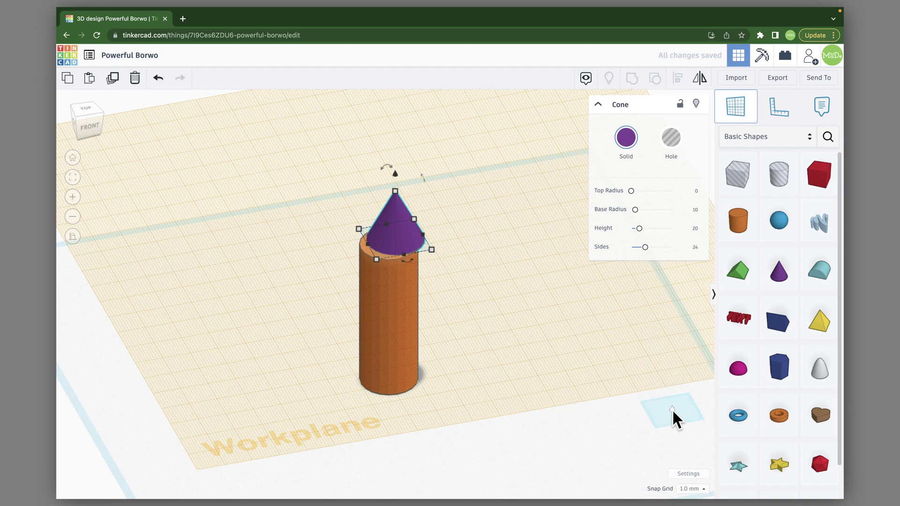
{"action": "left_click", "coordinate": [294, 270]}
Zoom in and shift the cone roughly over the cylinder's centre
{"action": "right_click_drag", "start_coordinate": [462, 252], "coordinate": [363, 342]}
{"action": "left_click_drag", "start_coordinate": [363, 342], "coordinate": [351, 347]}
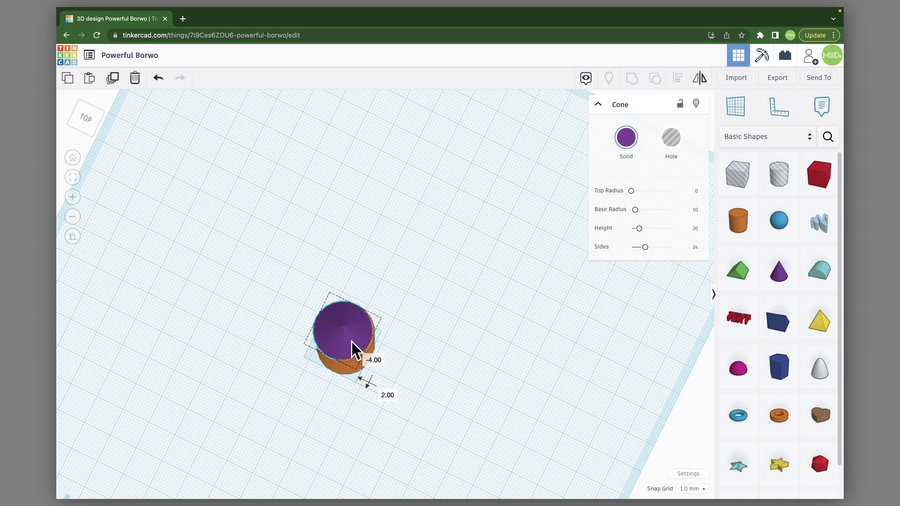
{"action": "scroll", "coordinate": [364, 380], "scroll_direction": "up", "scroll_amount": 3}
{"action": "scroll", "coordinate": [368, 392], "scroll_direction": "up", "scroll_amount": 2}
{"action": "left_click_drag", "start_coordinate": [361, 393], "coordinate": [331, 381]}
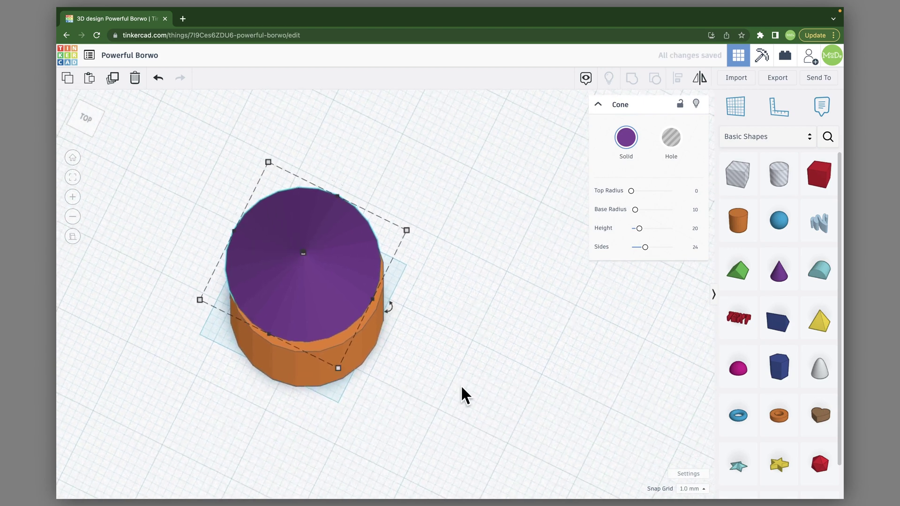
Select cone and cylinder and align their centres on both axes, checking from TOP view
{"action": "left_click_drag", "start_coordinate": [459, 398], "coordinate": [288, 235]}
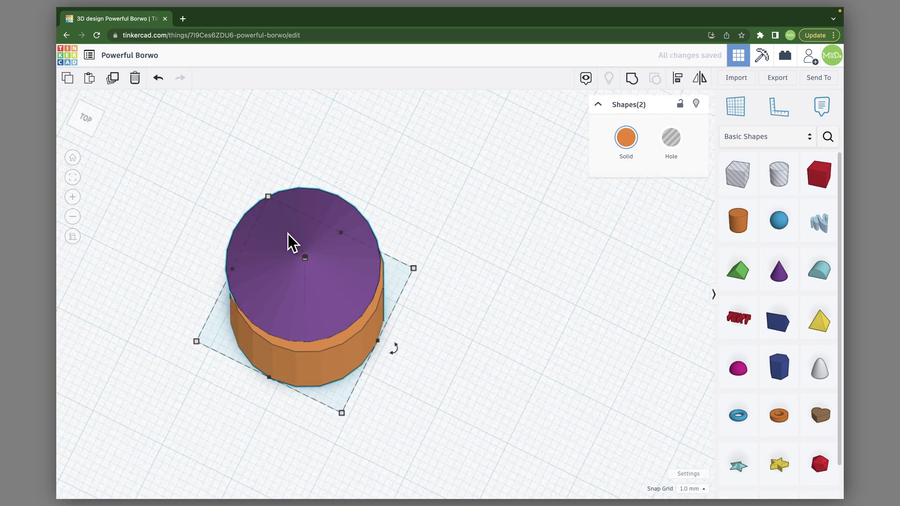
{"action": "left_click", "coordinate": [678, 78]}
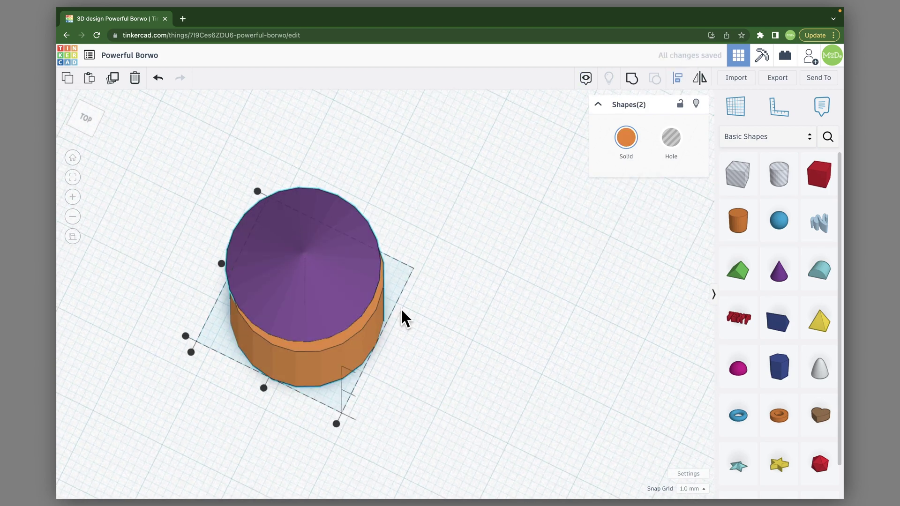
{"action": "left_click", "coordinate": [264, 388]}
{"action": "left_click", "coordinate": [86, 120]}
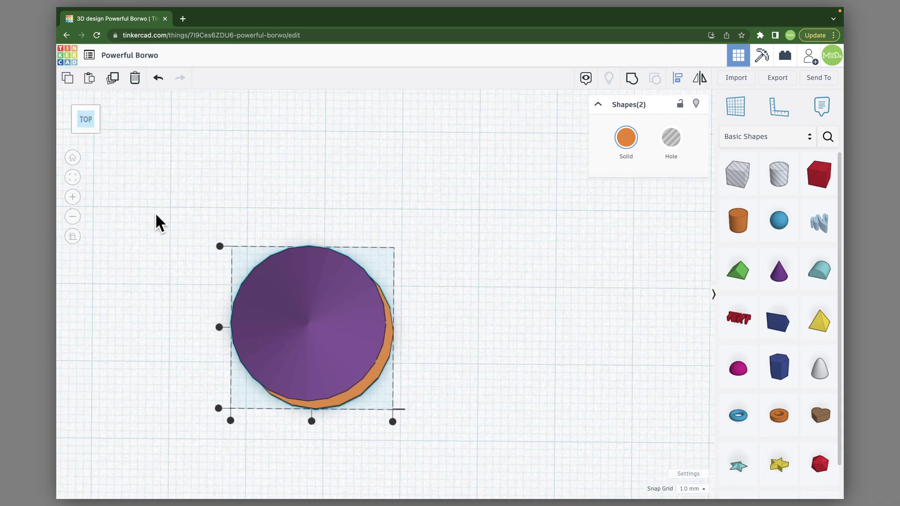
{"action": "left_click", "coordinate": [219, 328]}
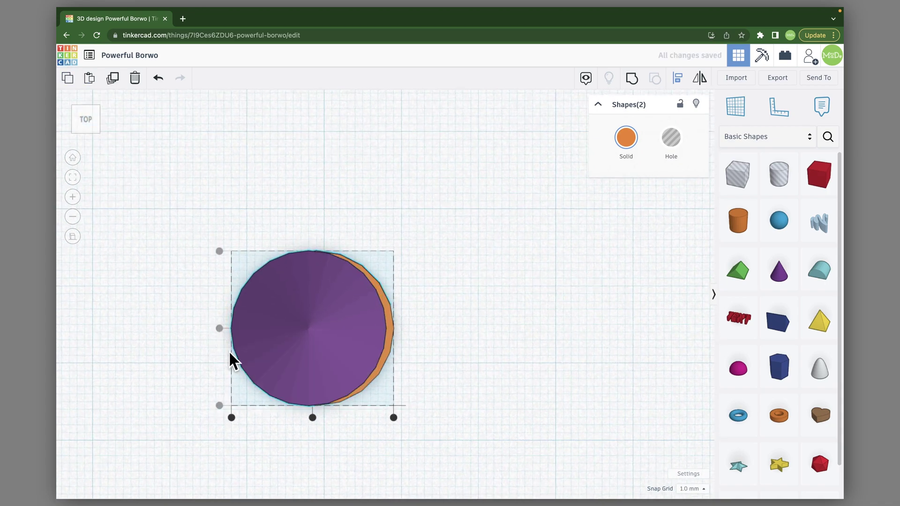
{"action": "left_click", "coordinate": [312, 421]}
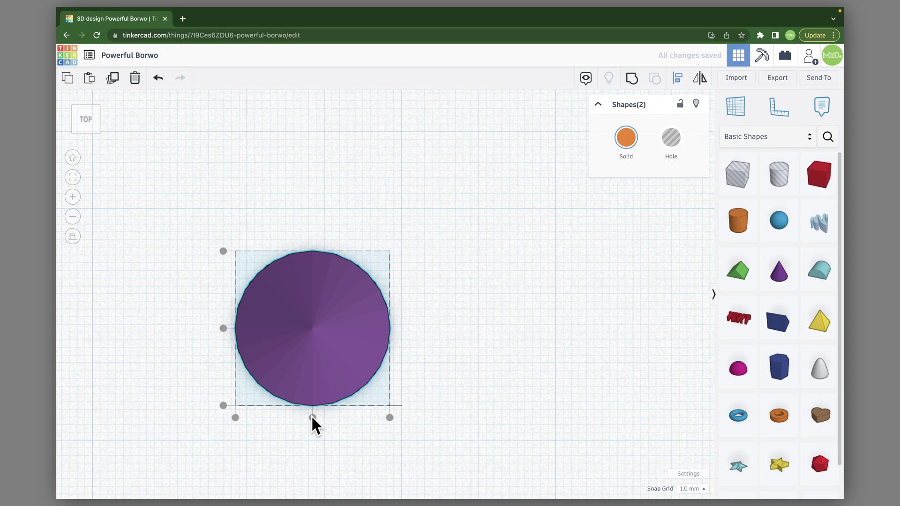
{"action": "left_click", "coordinate": [457, 412]}
{"action": "right_click_drag", "start_coordinate": [457, 412], "coordinate": [449, 347]}
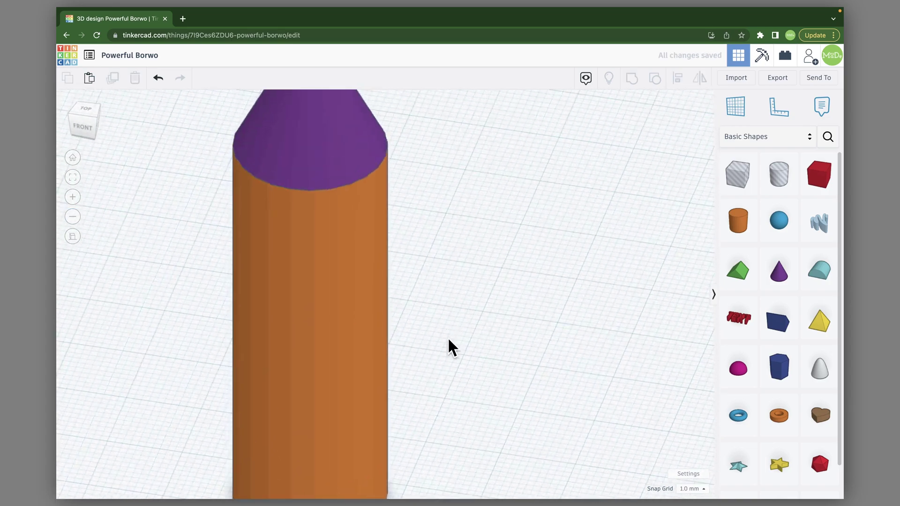
Zoom out and orbit to view the finished pencil from the front
{"action": "scroll", "coordinate": [448, 342], "scroll_direction": "down", "scroll_amount": 6}
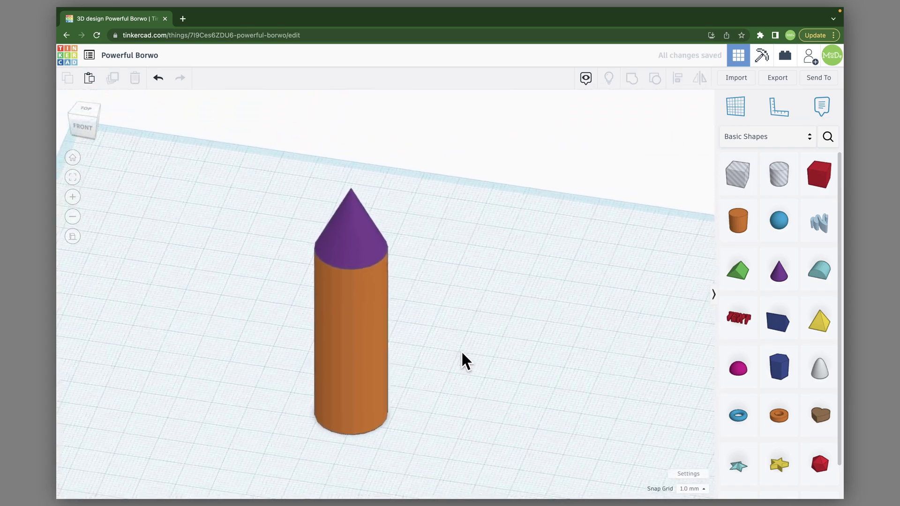
{"action": "mouse_move", "coordinate": [462, 360]}
{"action": "right_mouse_down"}
{"action": "mouse_move", "coordinate": [328, 353]}
{"action": "mouse_move", "coordinate": [263, 307]}
{"action": "mouse_move", "coordinate": [506, 353]}
{"action": "mouse_move", "coordinate": [460, 321]}
{"action": "right_mouse_up"}
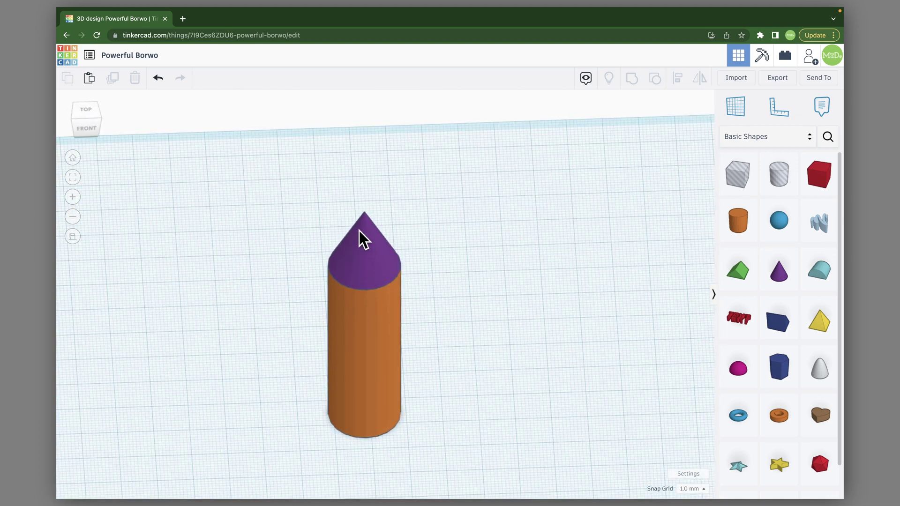